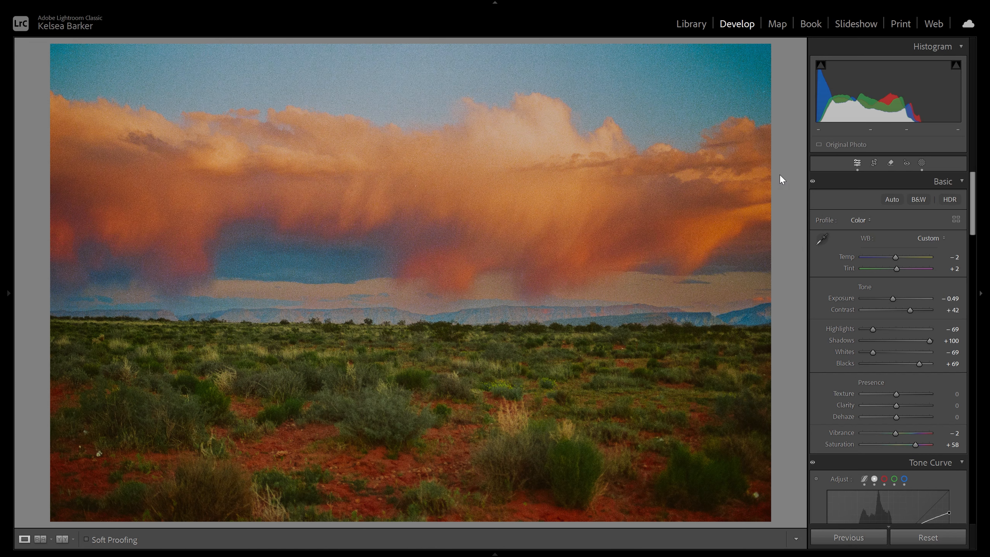
Step: Compare the edited desert landscape with its unedited version, and return to the edited view
key(backslash)
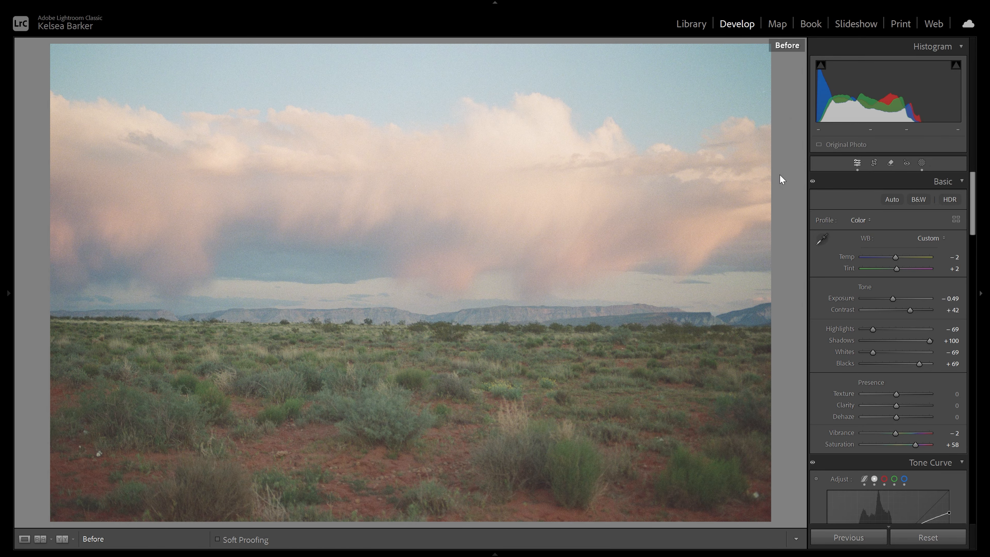
key(F7)
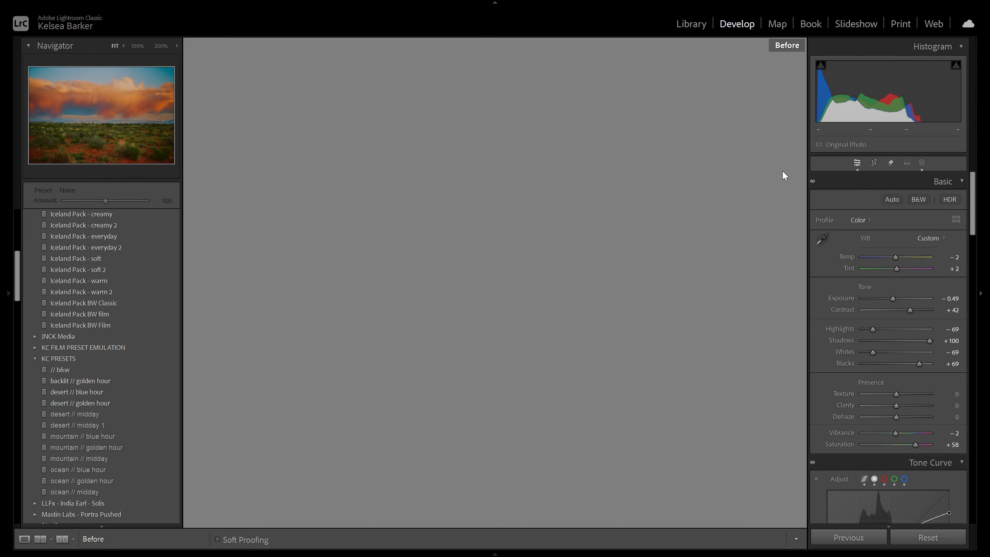
key(backslash)
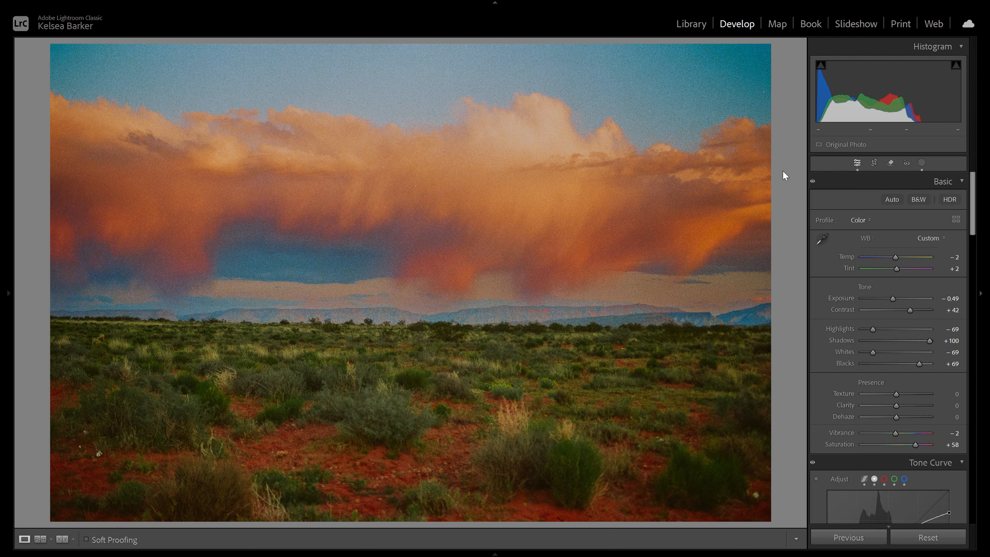
Step: In the existing sky mask, set the exposure to -0.51 and the tint to 13, and leave masking
click(924, 164)
click(791, 91)
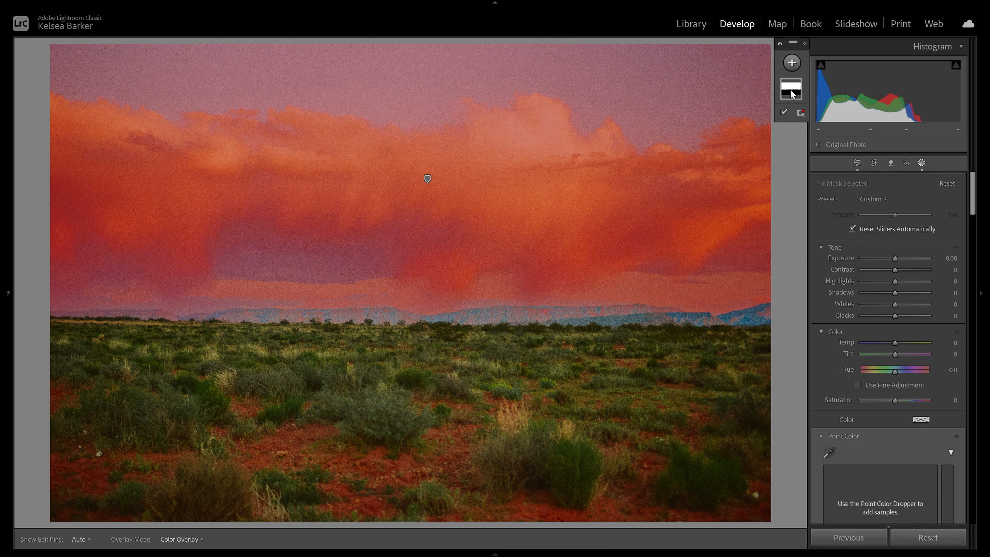
click(791, 93)
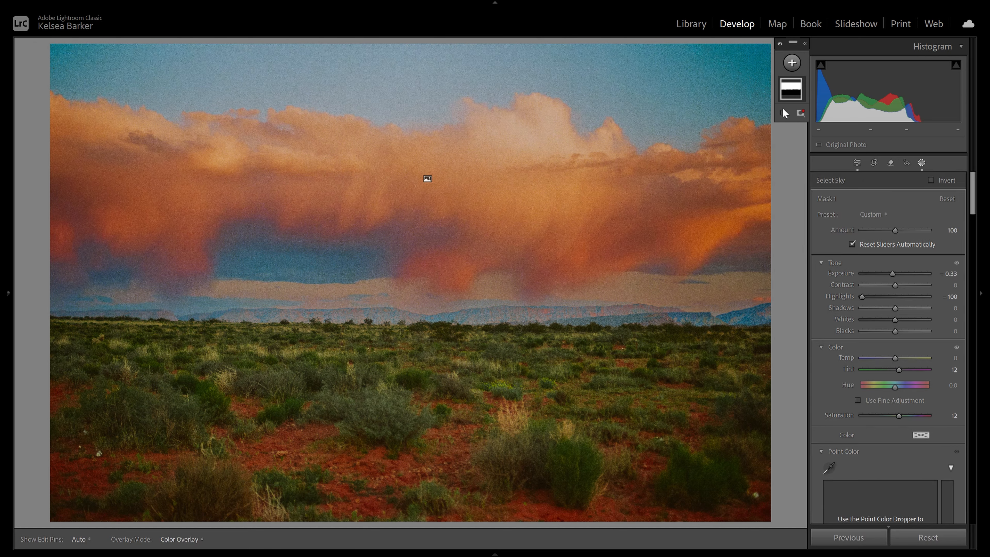
click(793, 92)
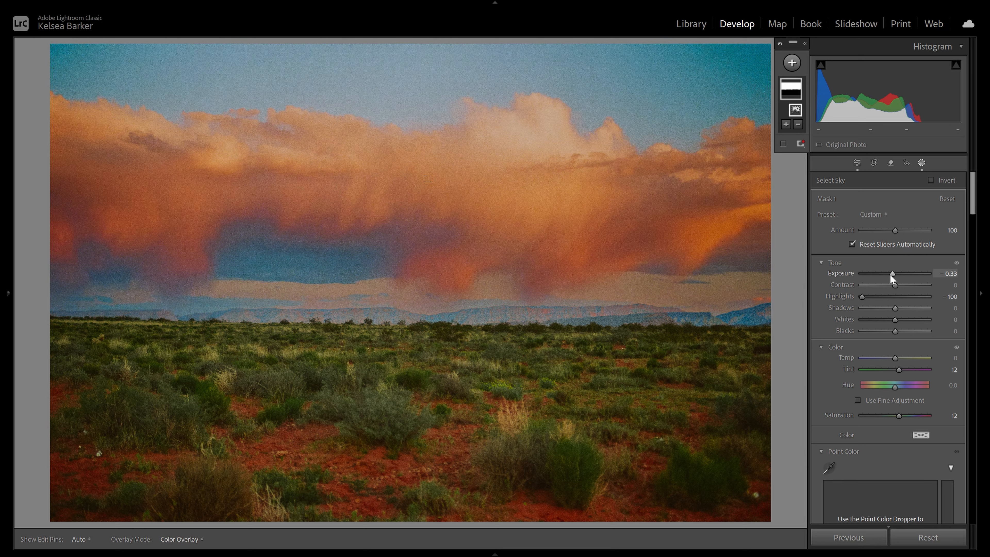
drag(892, 273, 888, 273)
mouse_move(898, 369)
mouse_down()
mouse_move(916, 369)
mouse_move(899, 368)
mouse_up()
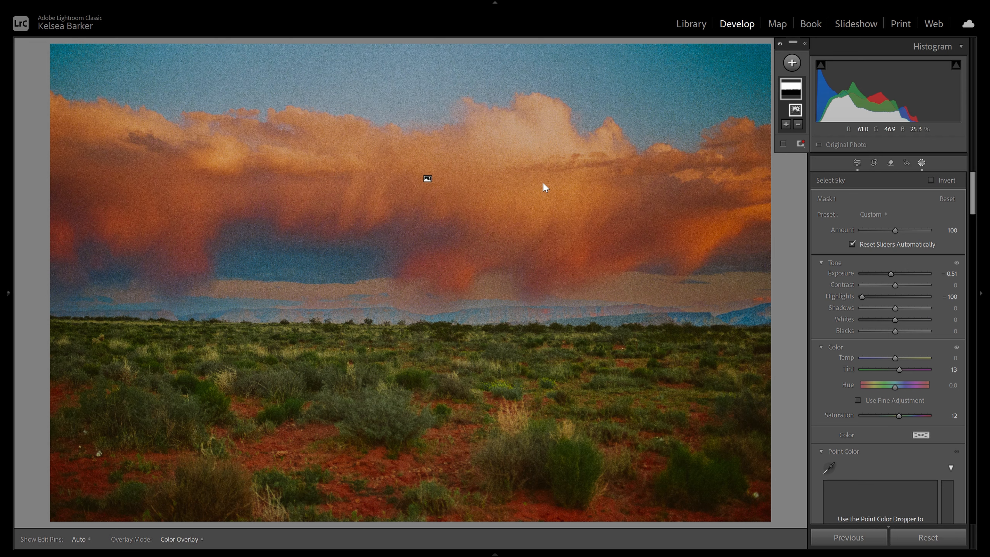
click(857, 162)
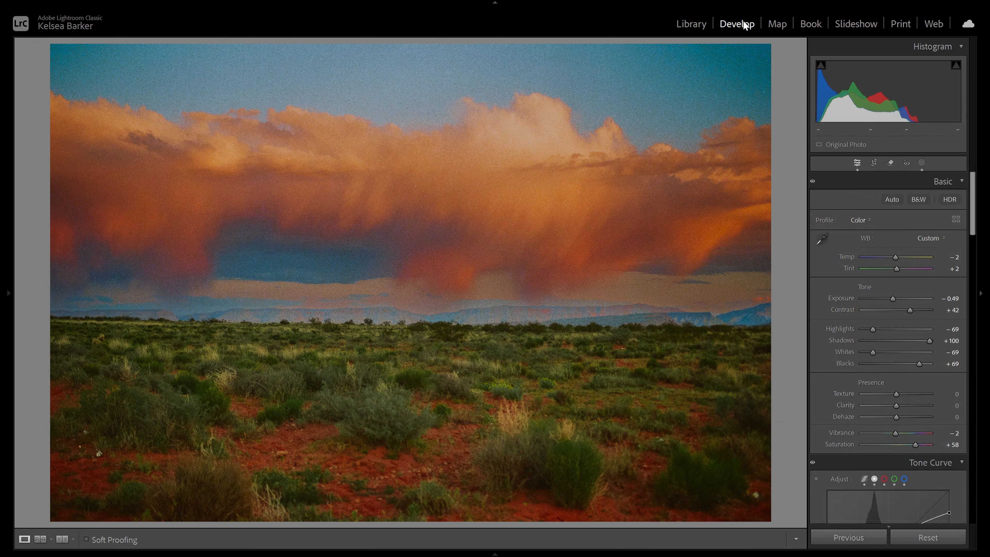
Step: Create a second Select Sky mask and extend it with brush strokes over the distant mountains along the horizon
click(922, 160)
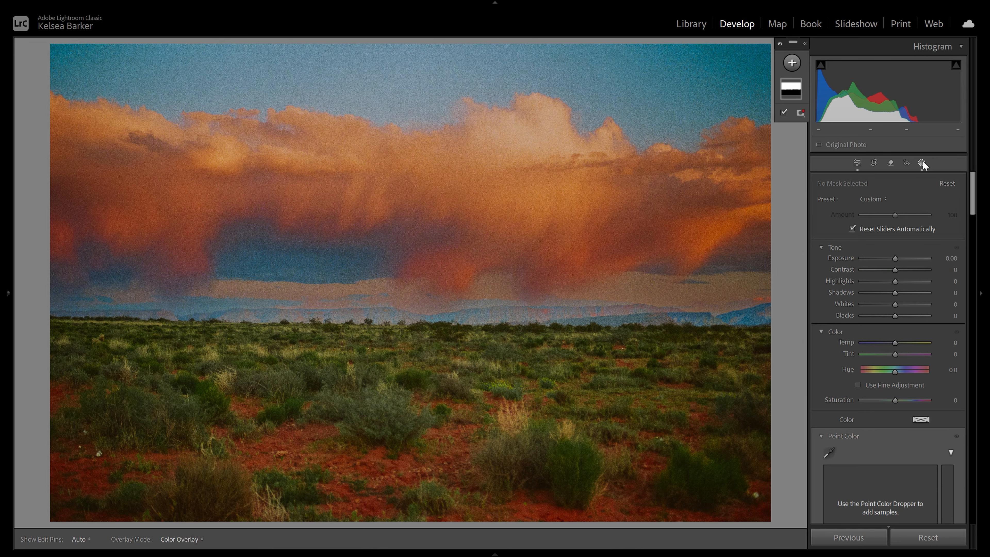
click(792, 64)
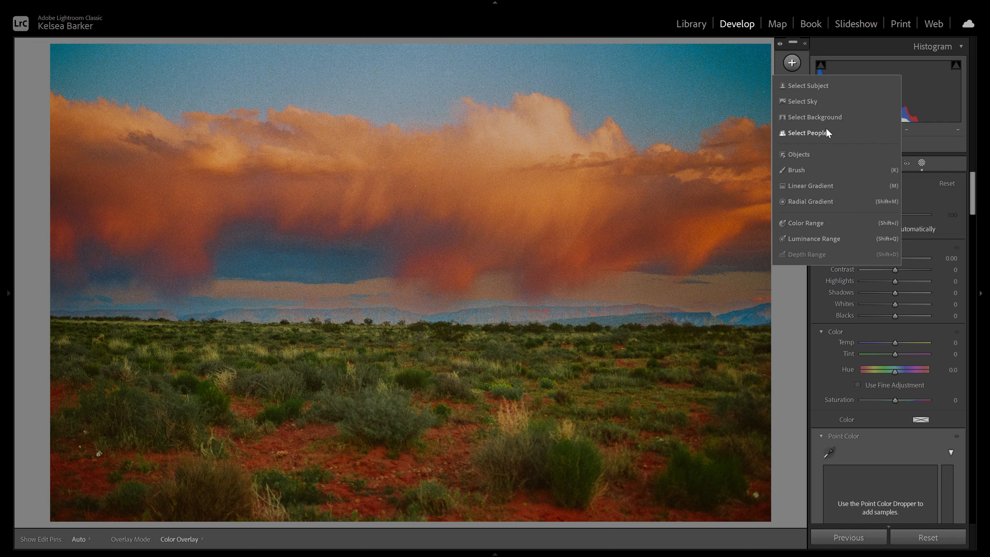
click(807, 101)
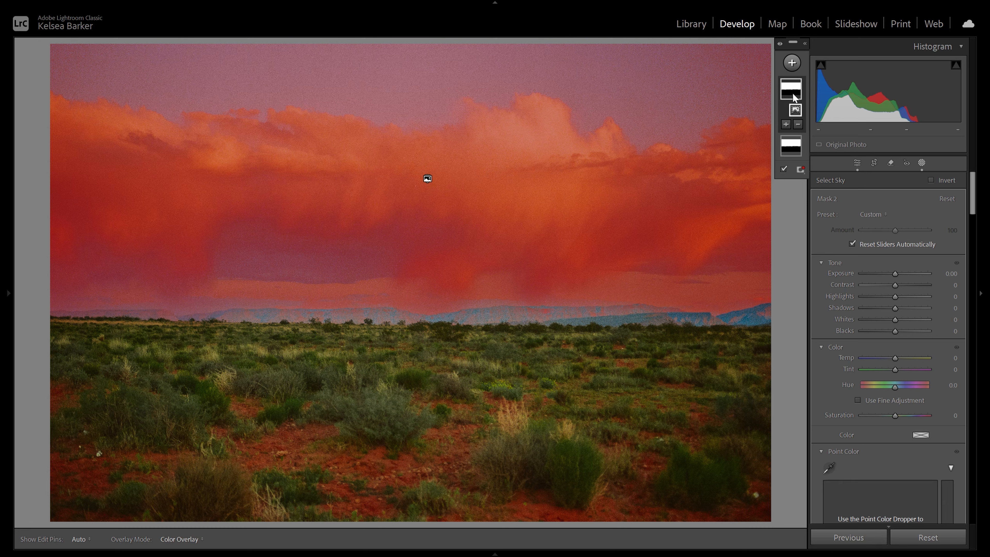
click(787, 125)
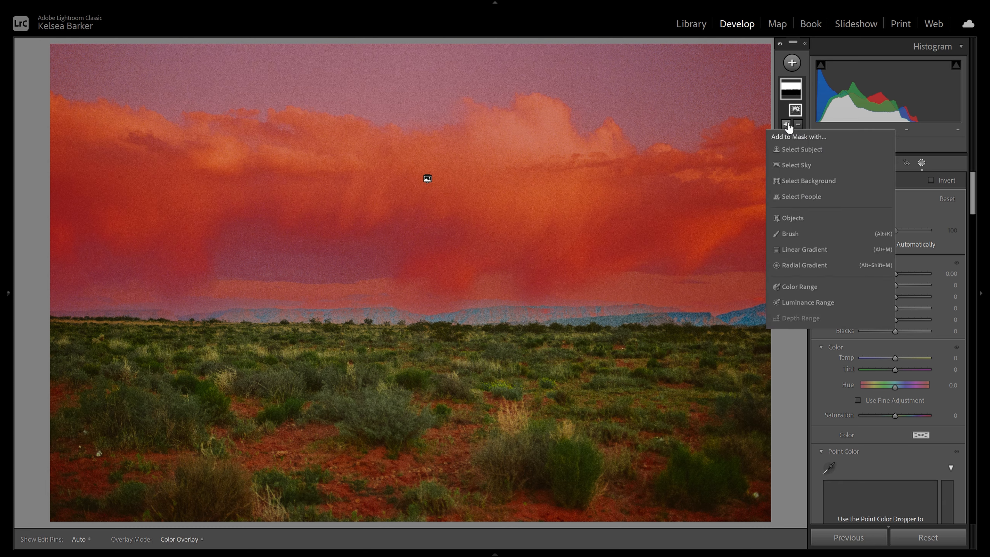
click(791, 234)
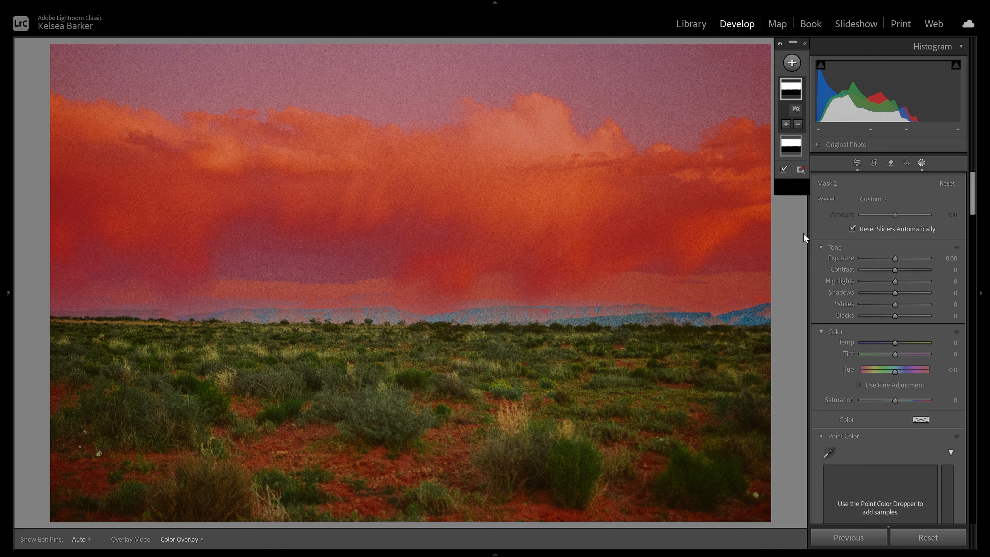
mouse_move(753, 316)
mouse_down()
mouse_move(555, 306)
mouse_move(473, 317)
mouse_move(261, 314)
mouse_move(121, 290)
mouse_move(350, 272)
mouse_move(562, 294)
mouse_move(680, 223)
mouse_up()
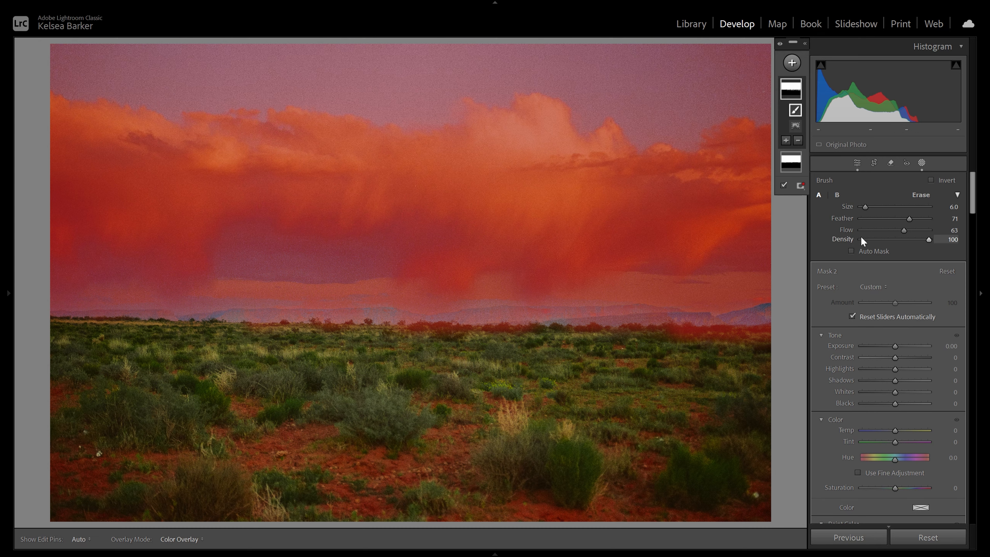
click(860, 163)
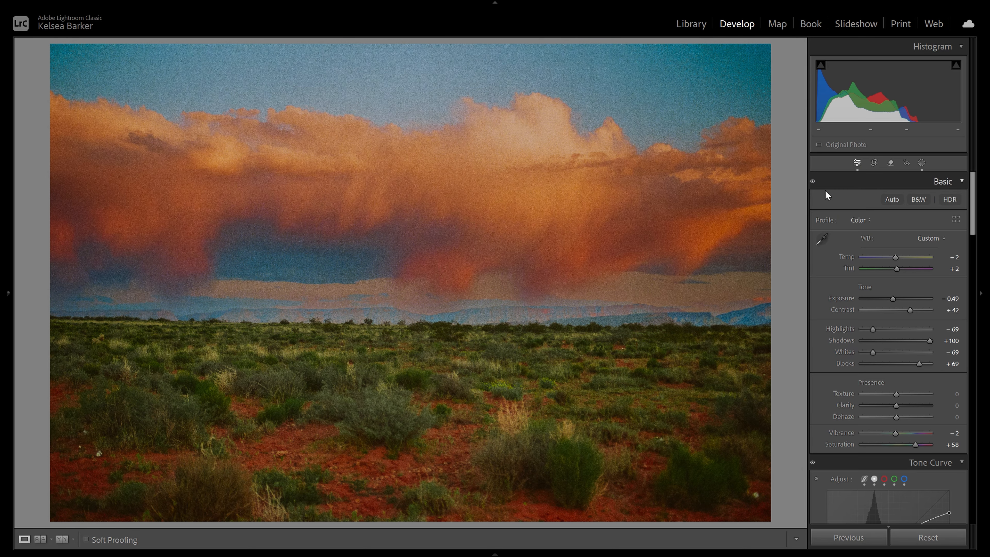
Step: Compare with the unedited photo, and delete the original sky mask while keeping the brush-extended one
key(backslash)
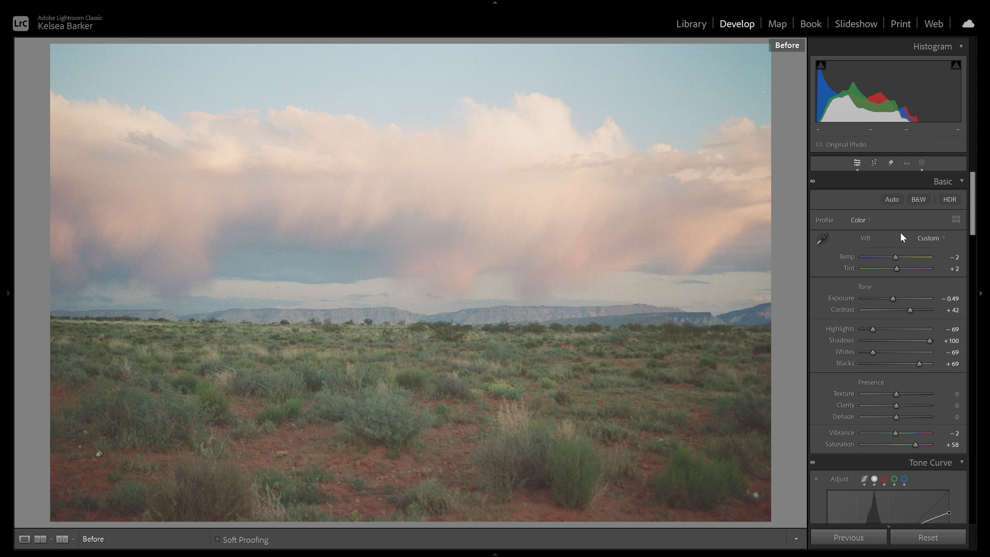
key(F7)
click(921, 163)
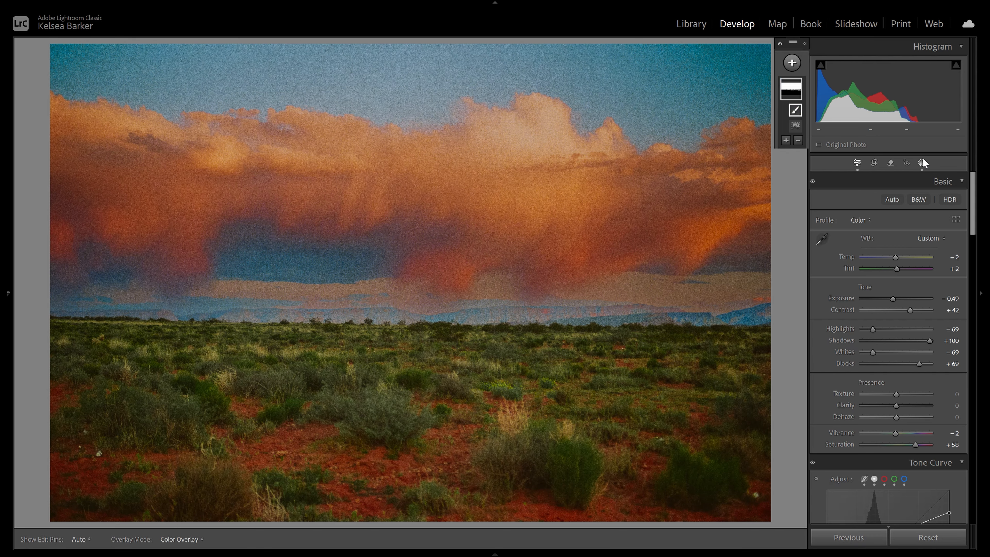
click(795, 160)
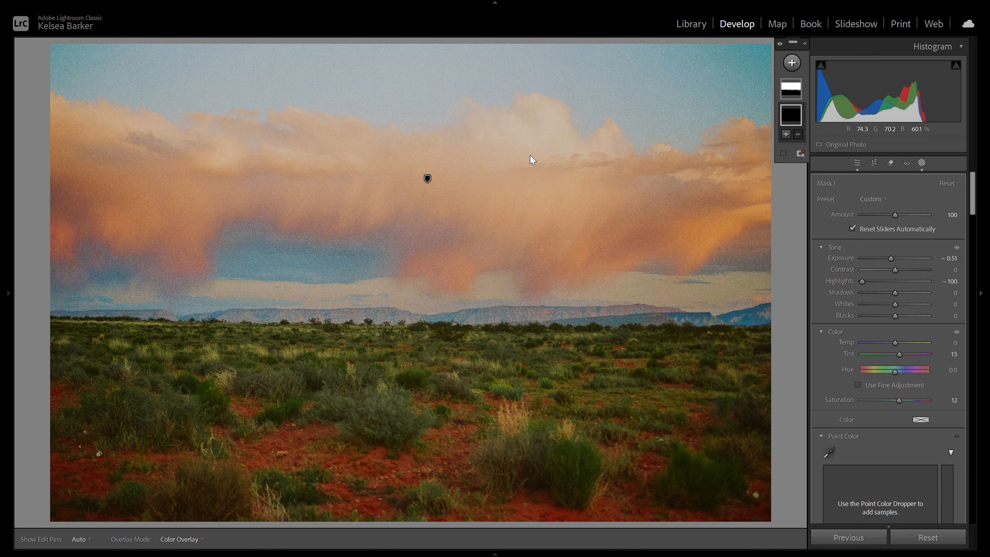
Step: In the brush-extended sky mask, lower the exposure and raise the saturation slightly
click(790, 90)
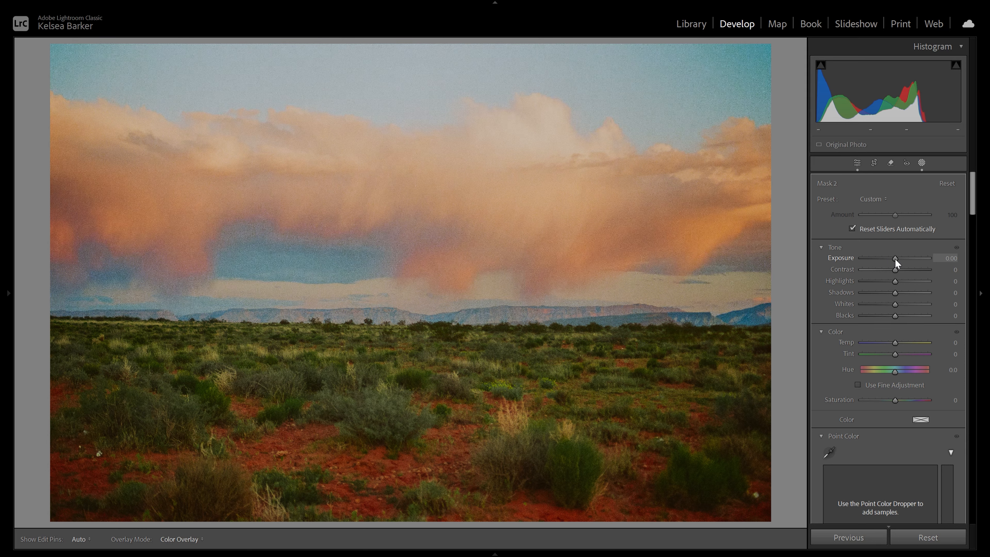
drag(895, 259, 892, 259)
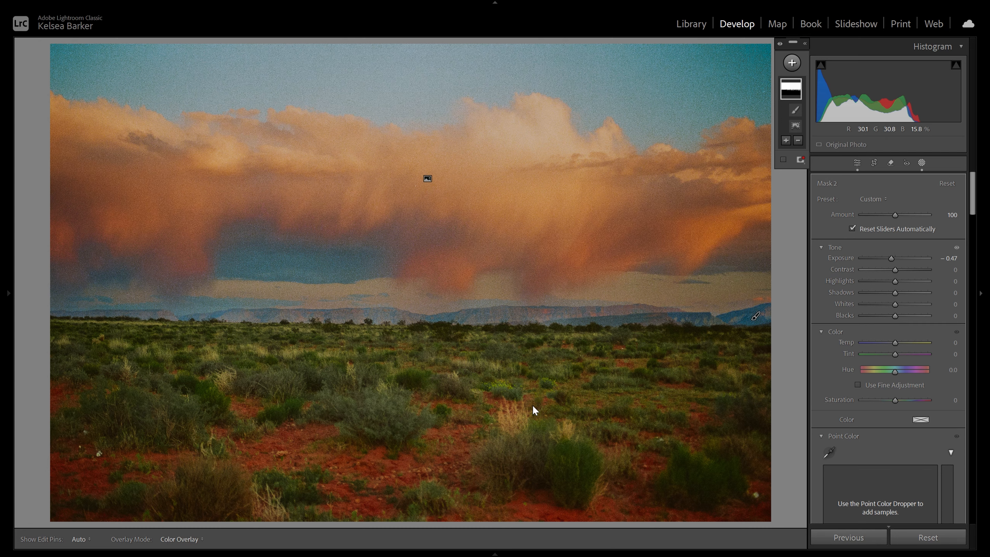
drag(892, 259, 895, 259)
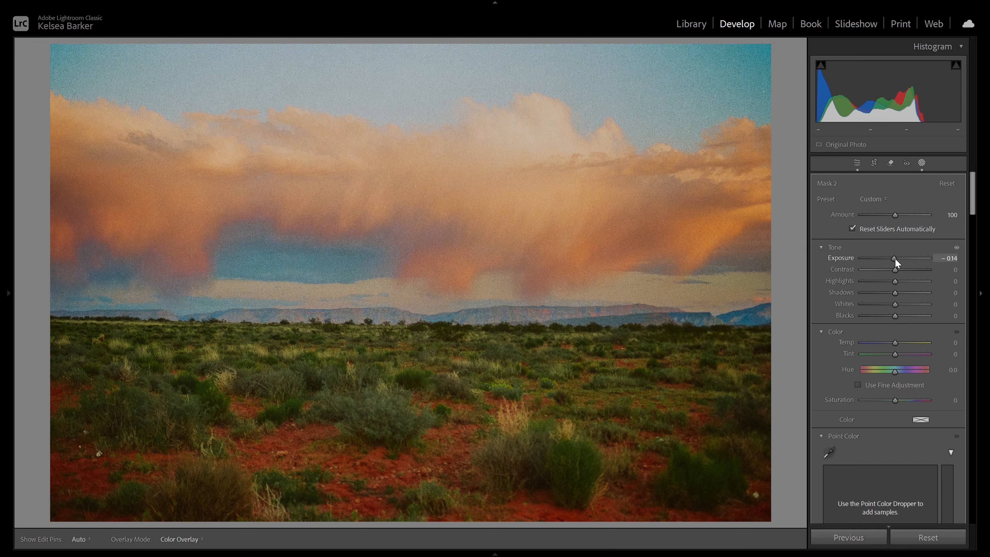
drag(896, 259, 892, 259)
drag(894, 401, 897, 401)
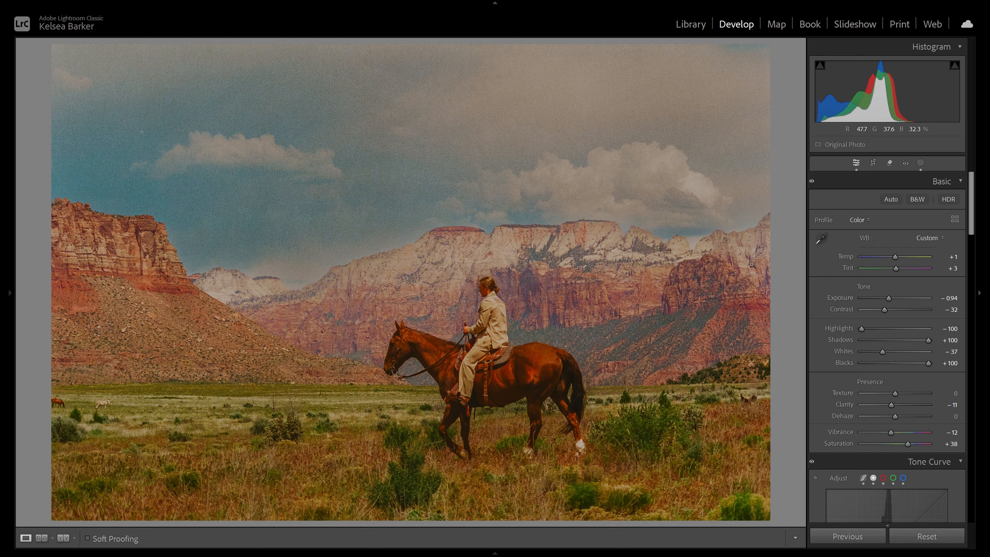
Step: Create a Select Subject mask covering the rider and horse in the canyon photo
click(920, 163)
click(791, 63)
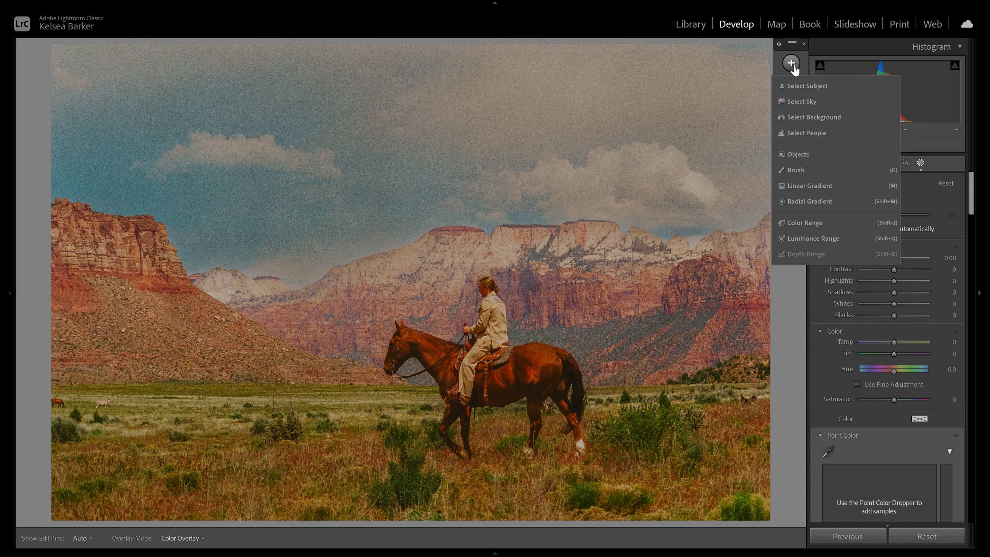
click(808, 83)
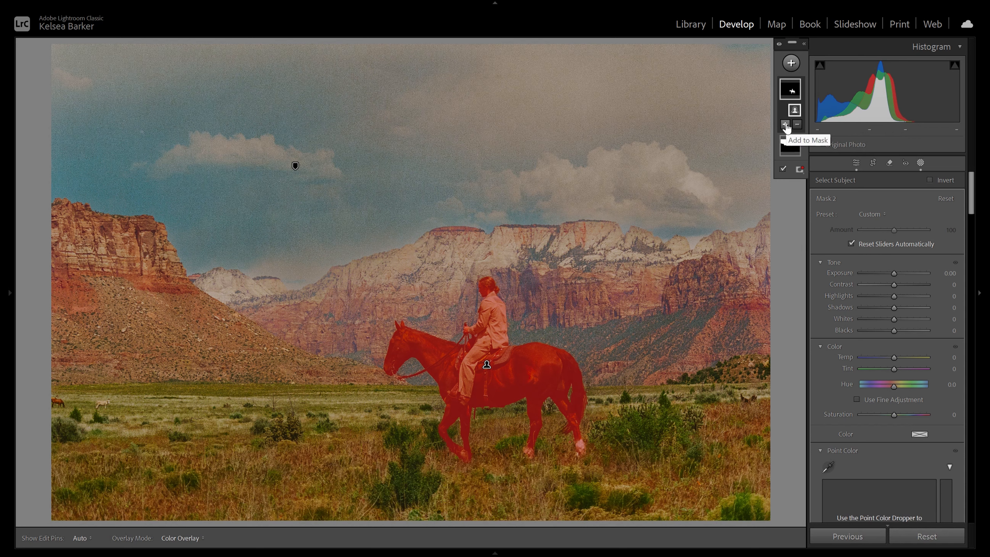
Step: In the rider and horse mask, set the saturation to -12, the temperature to -13 and the exposure to 0.14
drag(893, 414, 889, 414)
drag(894, 356, 890, 357)
drag(894, 272, 895, 273)
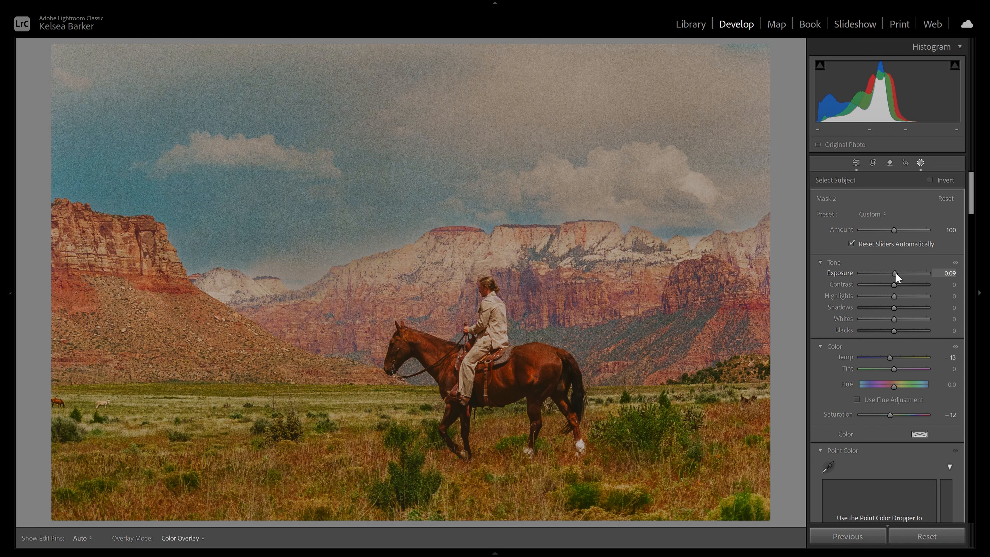
drag(896, 273, 896, 273)
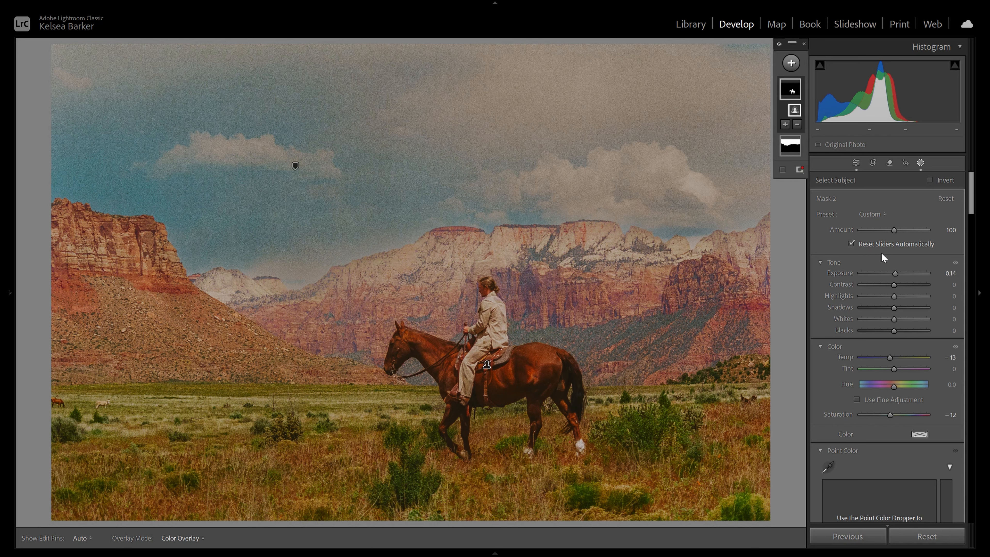